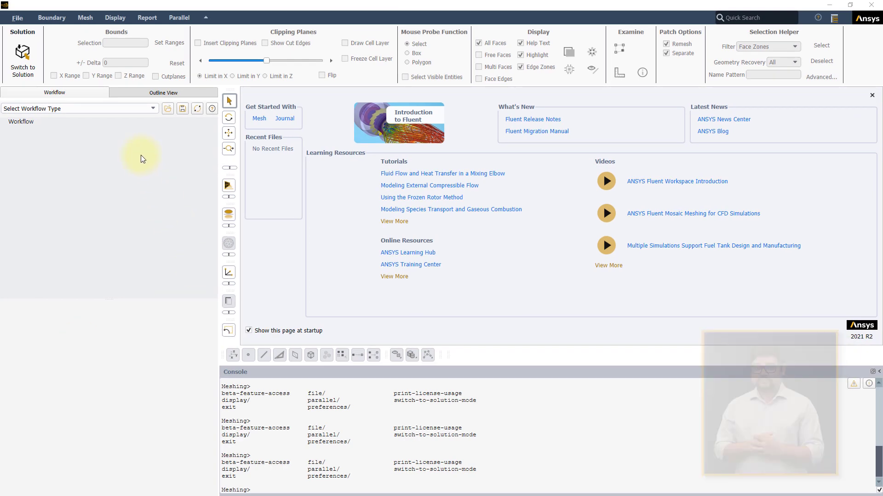
Start a Watertight Geometry workflow and import the CAD file Electronics-Box.scdoc with units in mm.
left_click(129, 109)
left_click(53, 126)
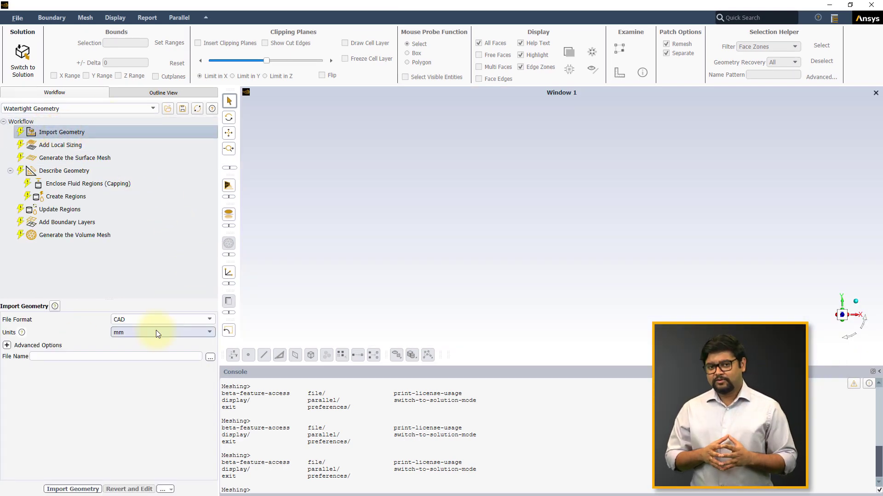
left_click(210, 357)
left_click(389, 190)
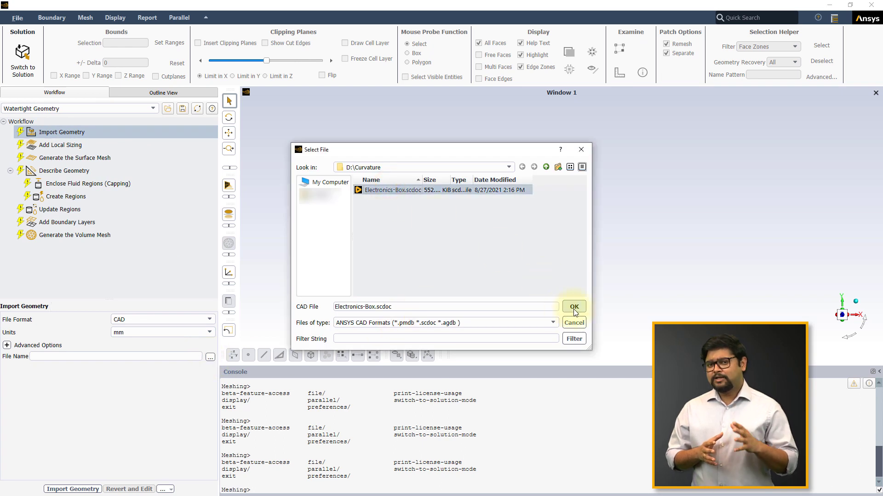
left_click(573, 306)
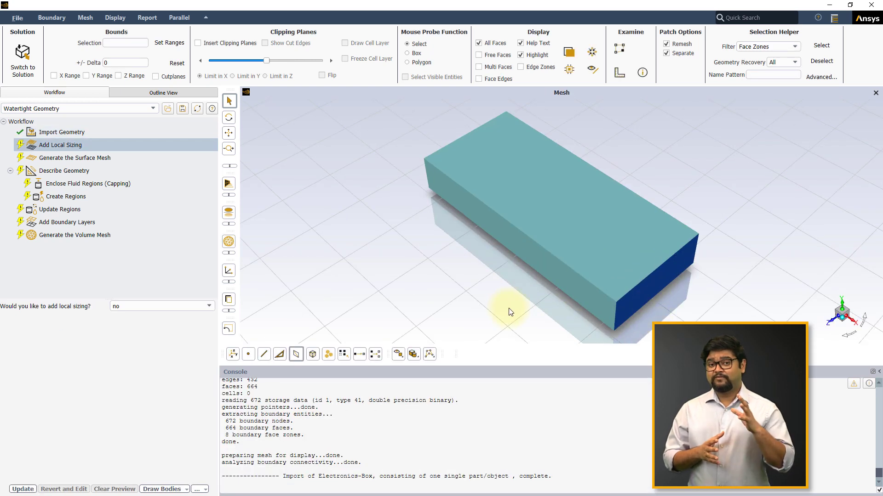
Hide the enclosure to inspect the circuit board and heat sinks inside it, and restore all hidden zones.
left_click(557, 256)
left_click(452, 353)
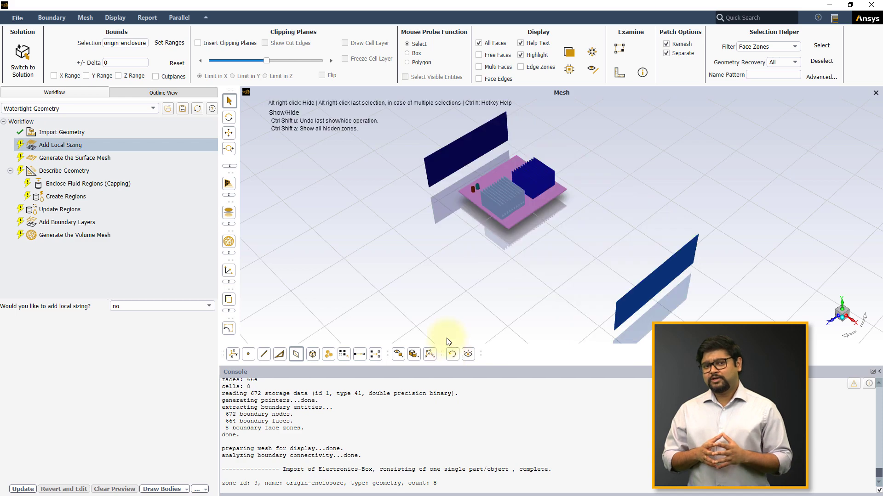
scroll(496, 196, "up", 5)
left_click_drag(496, 196, 538, 210)
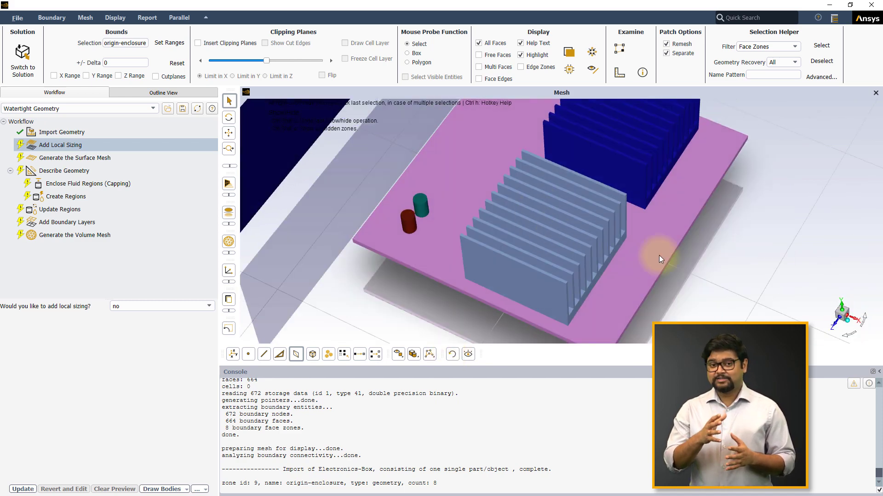
left_click(848, 324)
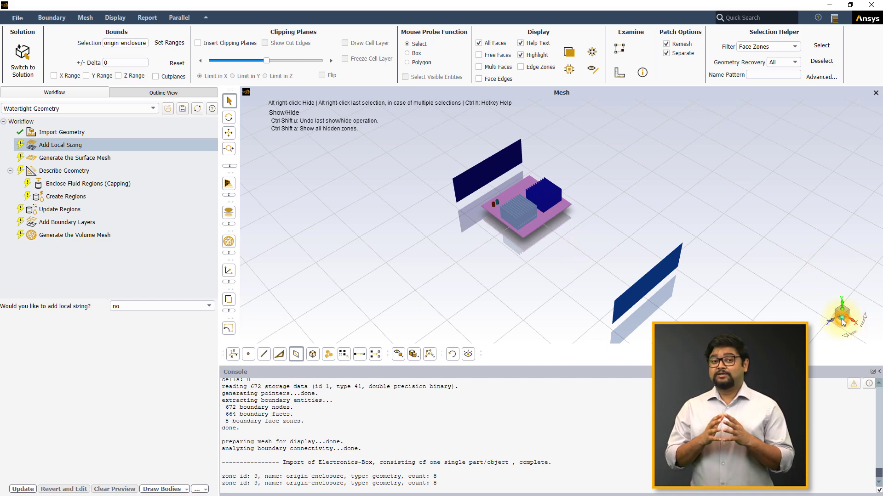
left_click(468, 354)
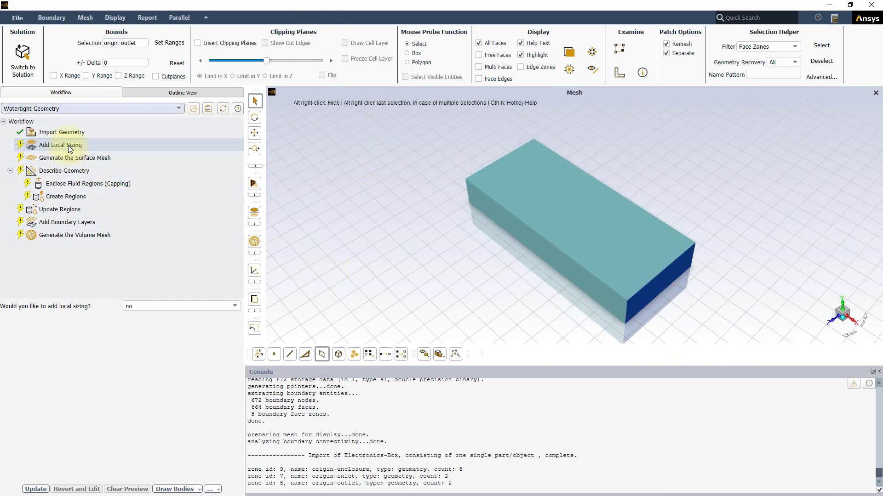
Enable local sizing and choose Proximity as the size control type.
left_click(70, 146)
left_click(148, 307)
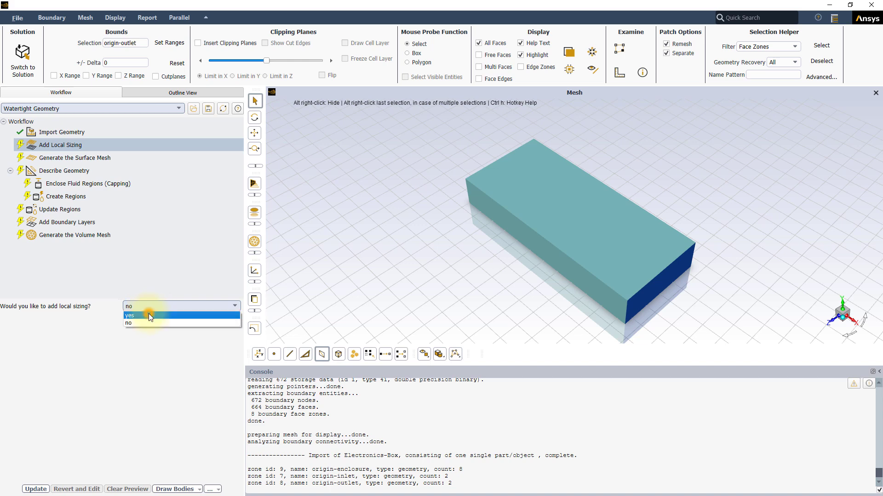
left_click(138, 316)
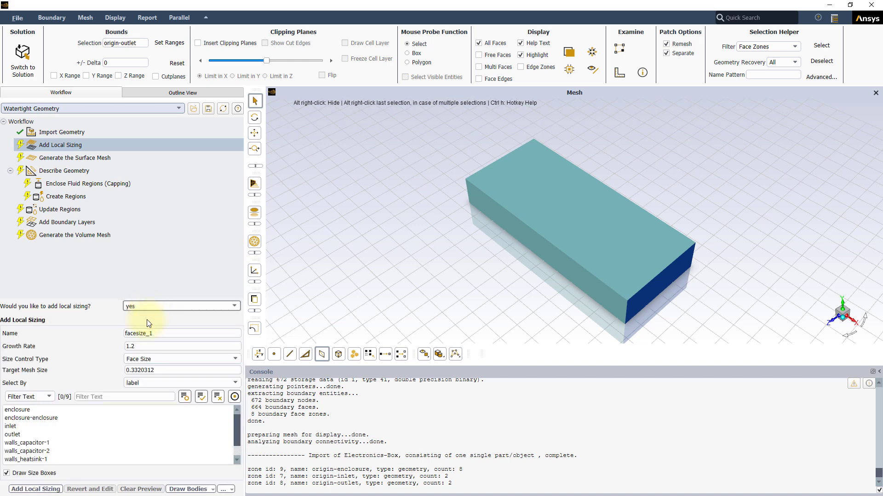
left_click(161, 362)
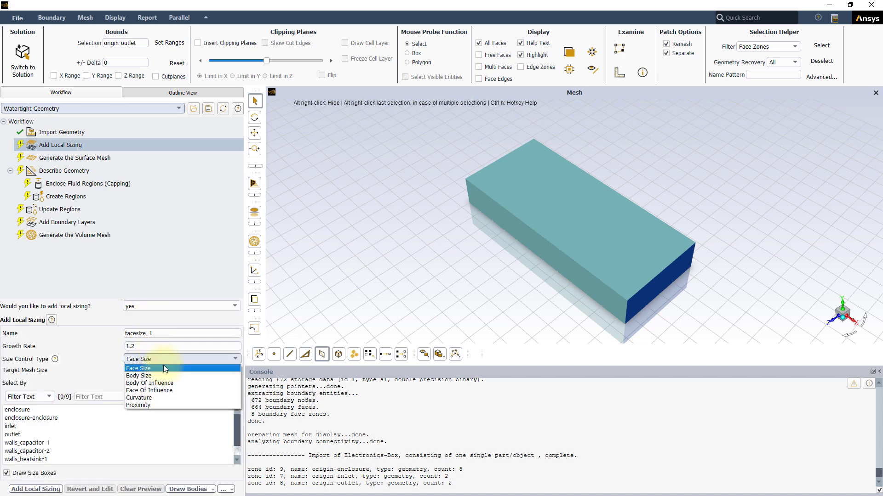
left_click(160, 405)
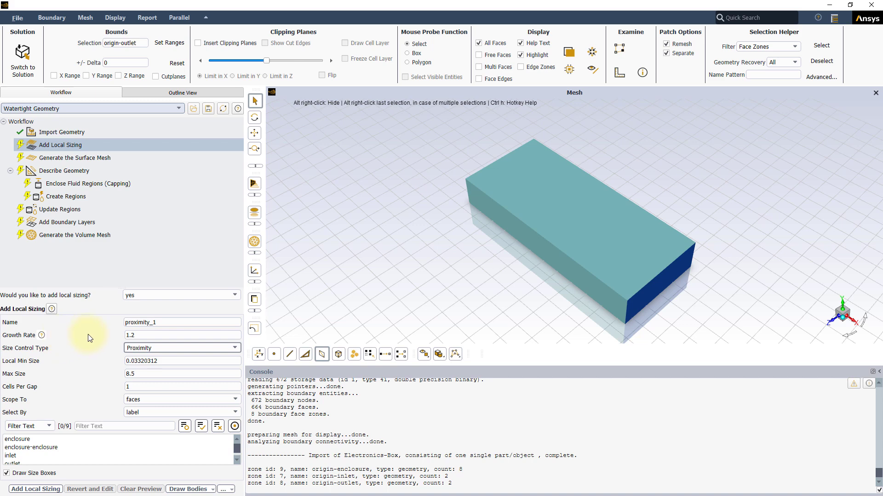
left_click(139, 335)
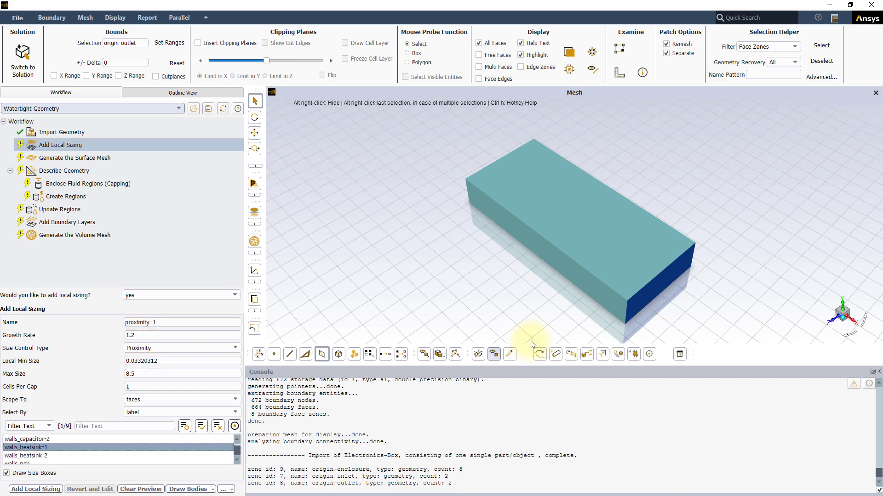
Hide the enclosure in the graphics view and select the walls_heatsink-1 label for the proximity sizing.
left_click(568, 231)
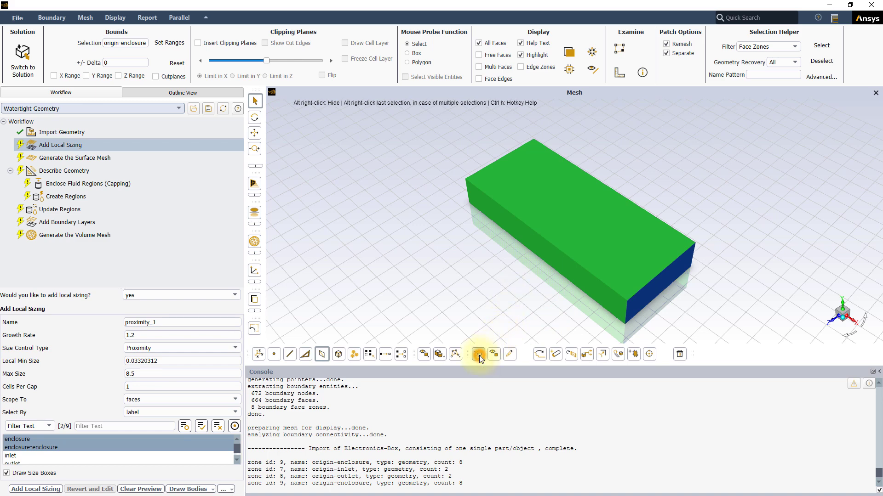
left_click(479, 354)
scroll(55, 449, "down", 3)
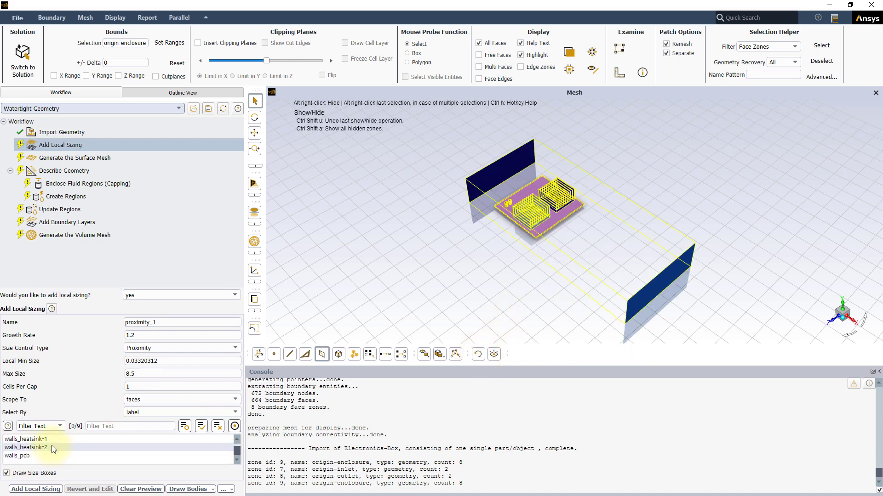
left_click(47, 439)
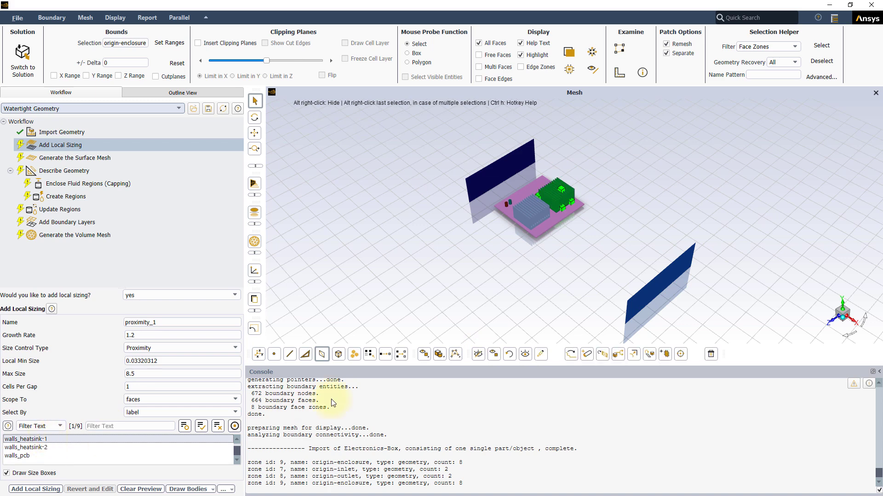
scroll(561, 189, "up", 6)
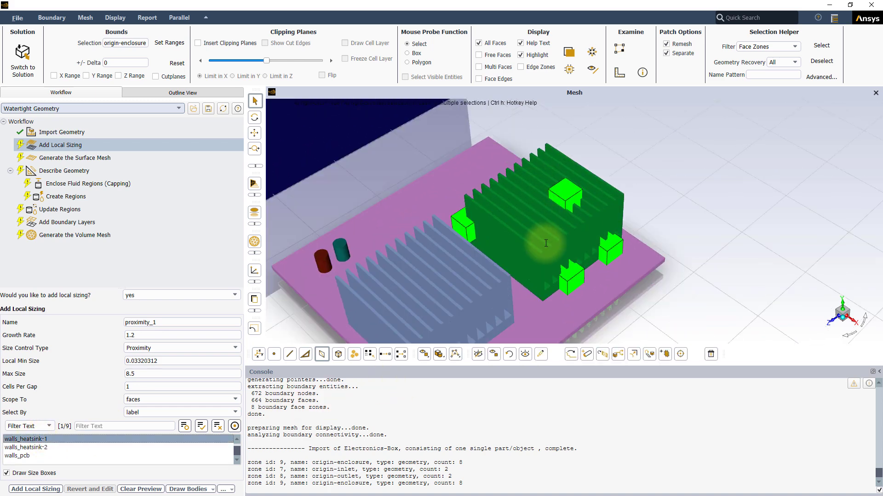
Set the proximity sizing's local minimum size to 0.3 and its maximum size to 1.
left_click_drag(167, 361, 121, 375)
type("0.3")
key("Tab")
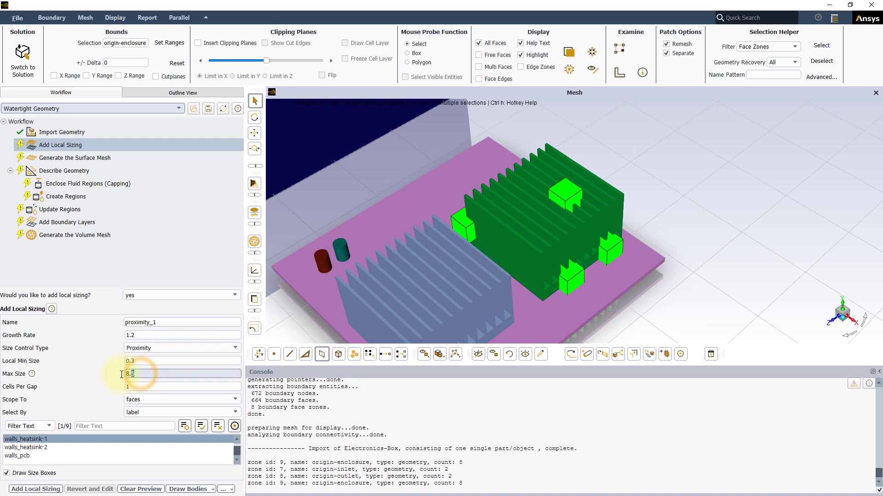
type("1")
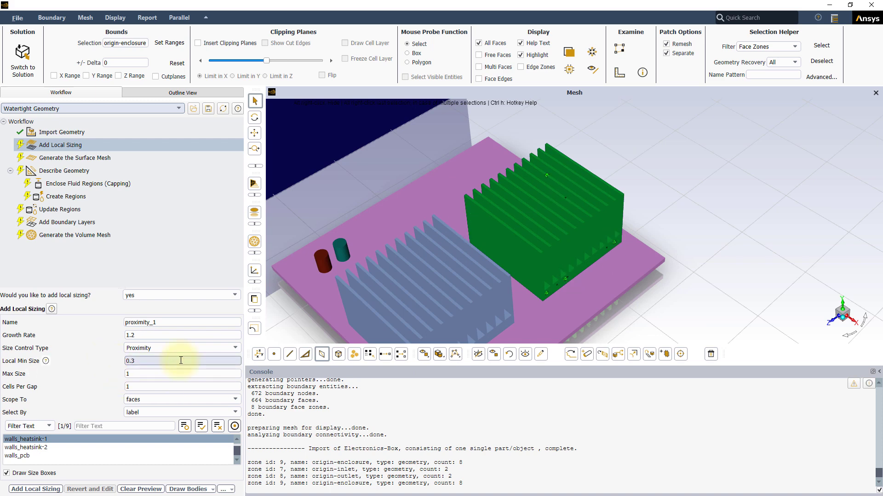
Set 4 cells per gap, keep the scope on faces, and add the local sizing for walls_heatsink-1.
double_click(151, 335)
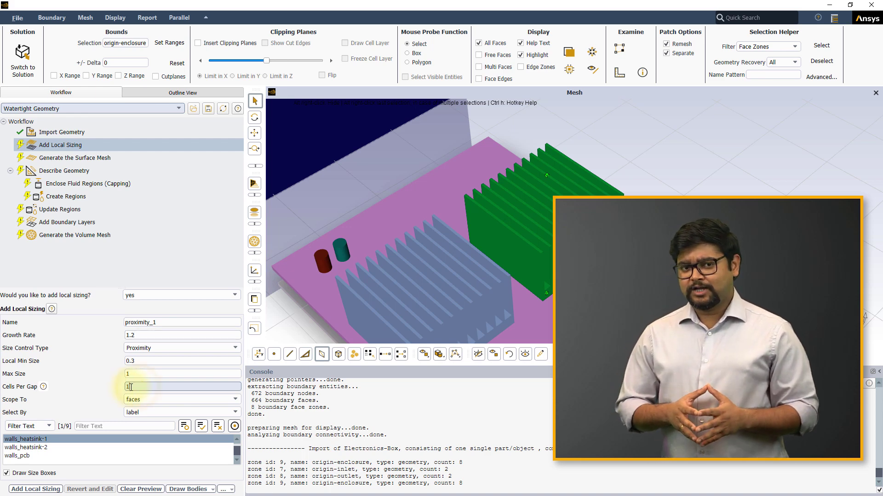
double_click(125, 388)
type("4")
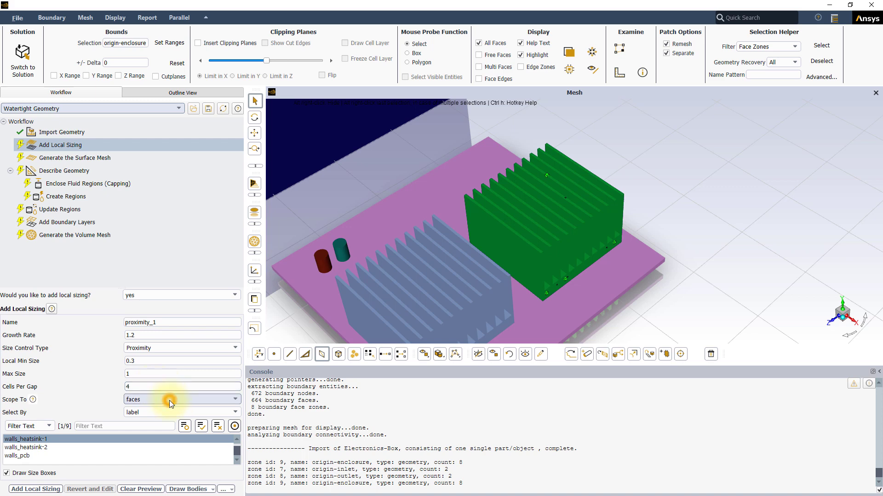
left_click(169, 401)
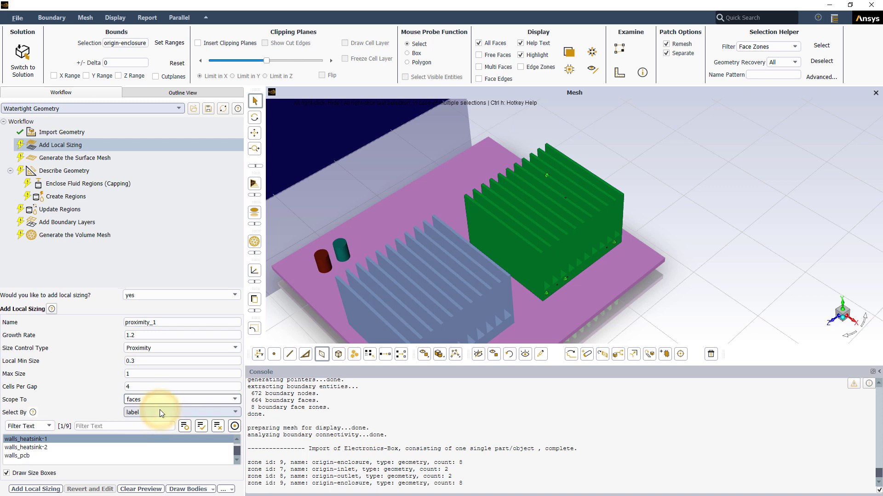
left_click(160, 409)
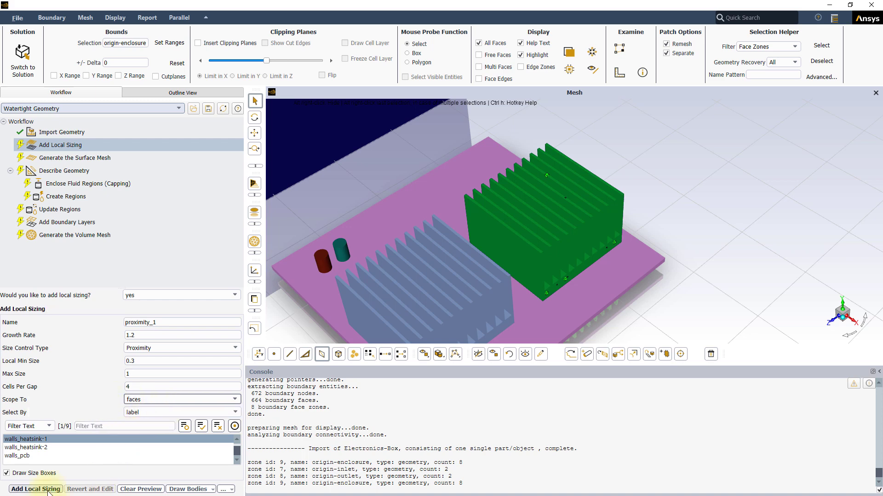
left_click(48, 490)
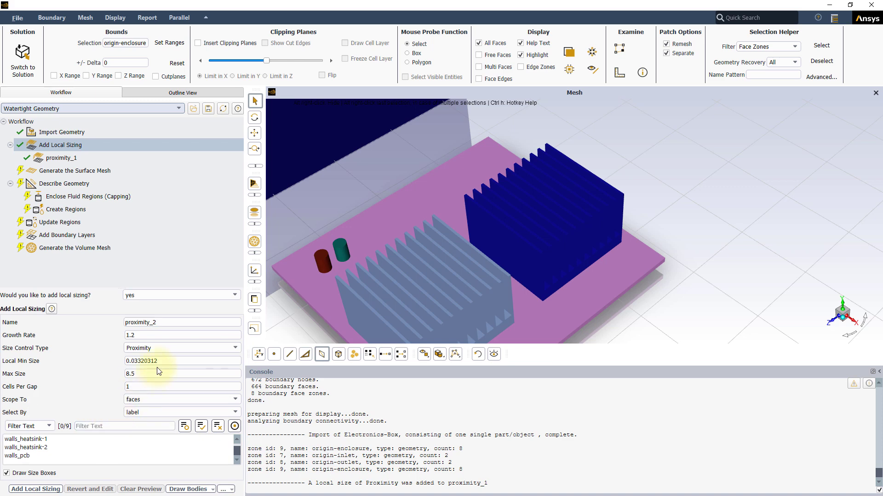
Select walls_heatsink-2 for a second proximity sizing with local minimum size 0.3 and maximum size 1.
left_click(41, 448)
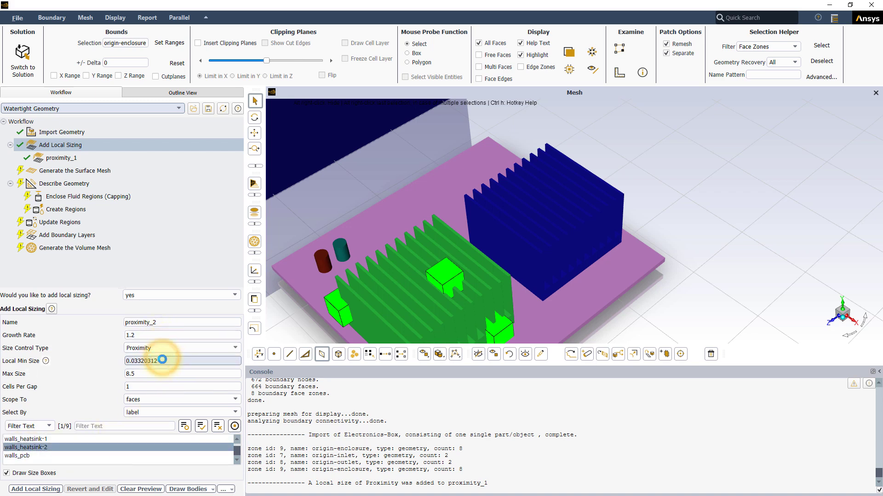
triple_click(163, 359)
type("0.3")
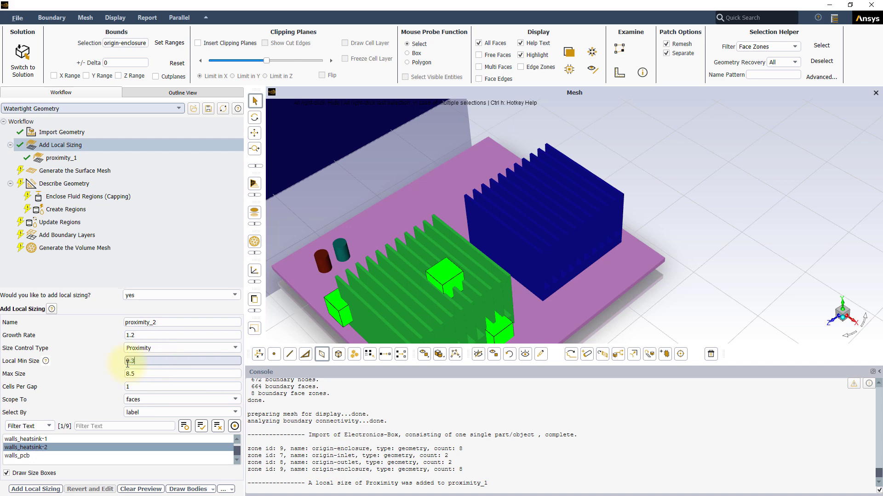
triple_click(134, 374)
type("1")
Set 2 cells per gap, keep the scope on faces, and add the local sizing for walls_heatsink-2.
left_click(143, 387)
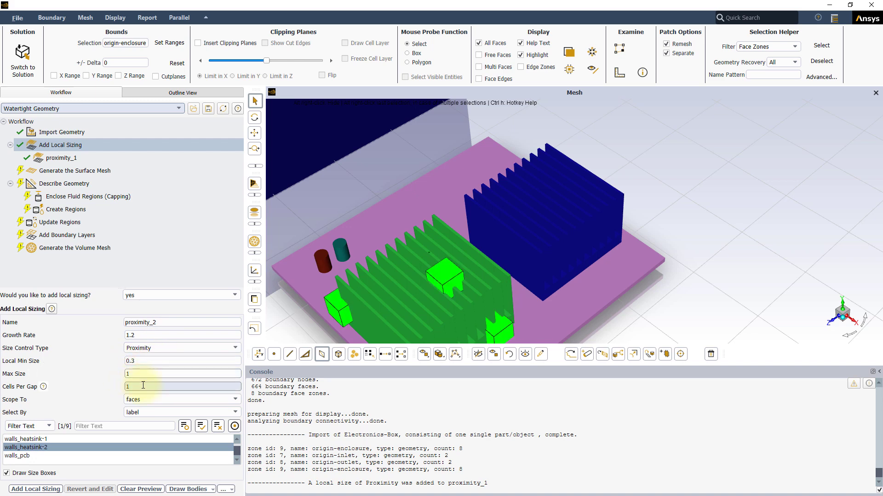
left_click_drag(138, 385, 122, 386)
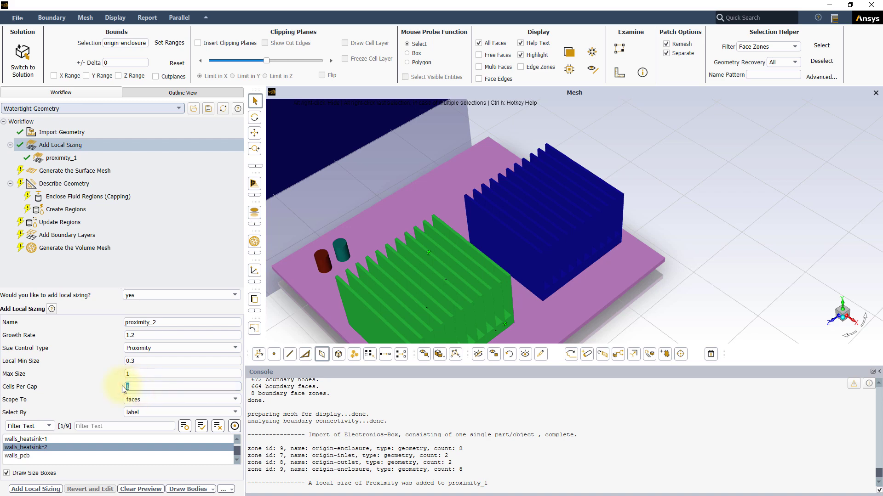
type("2")
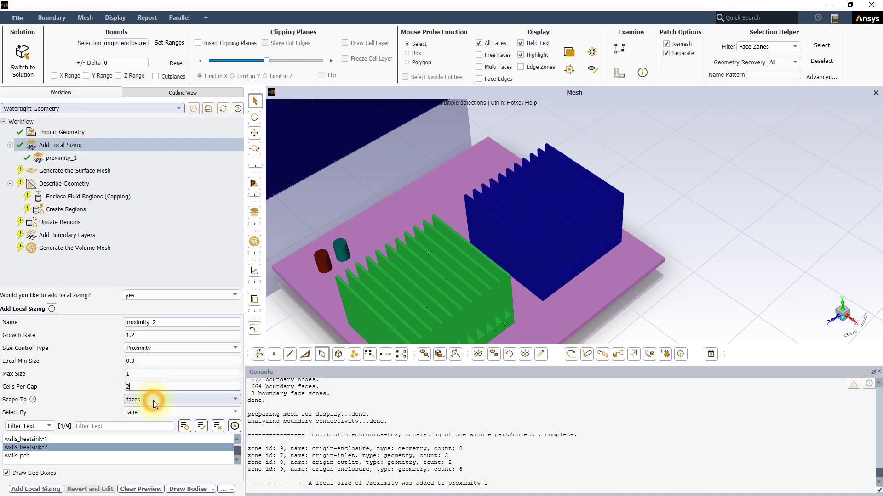
left_click(153, 401)
left_click(155, 407)
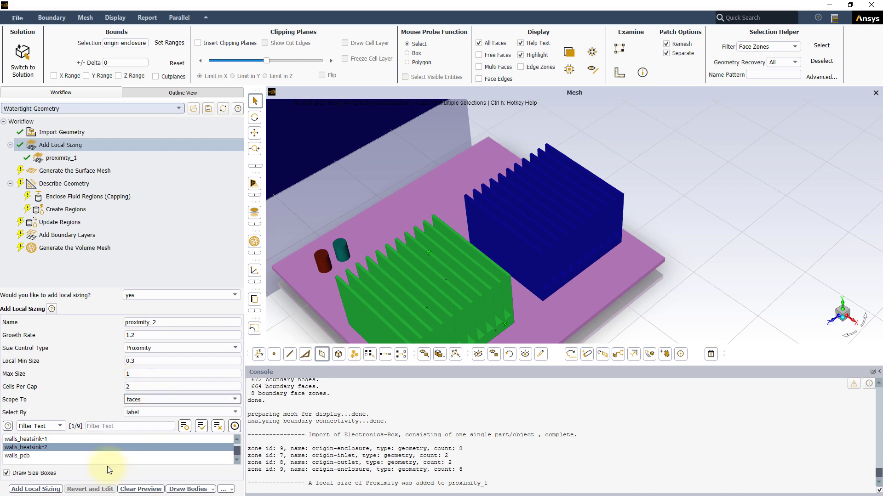
left_click(42, 490)
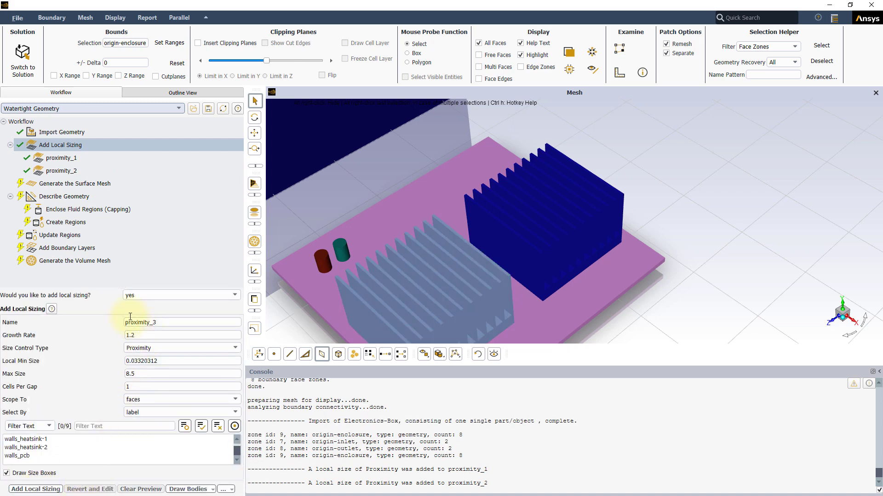
Generate the surface mesh with the default Curvature & Proximity size function settings.
left_click(67, 184)
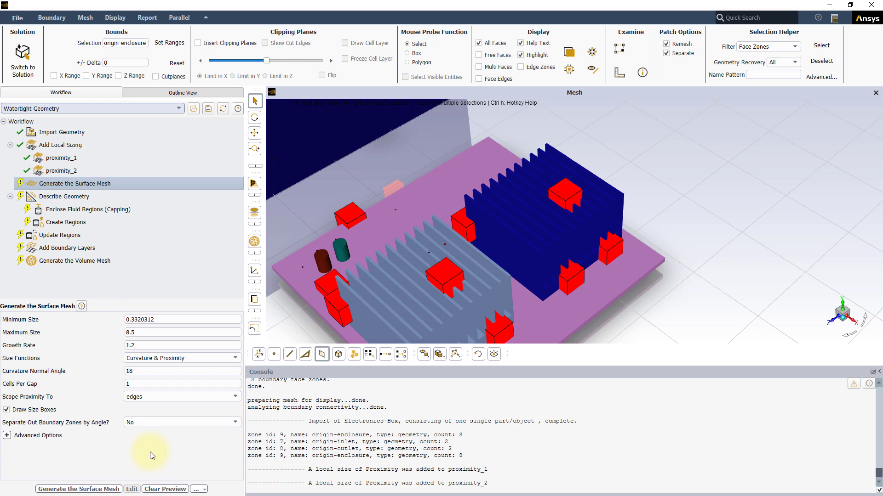
left_click(100, 489)
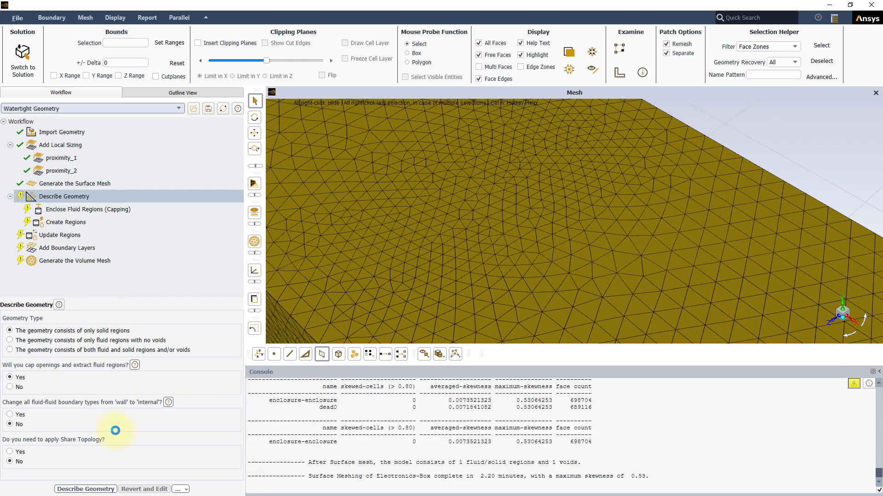
Show the whole meshed box in an isometric view and hide the enclosure, outlet and inlet face zones.
left_click(842, 318)
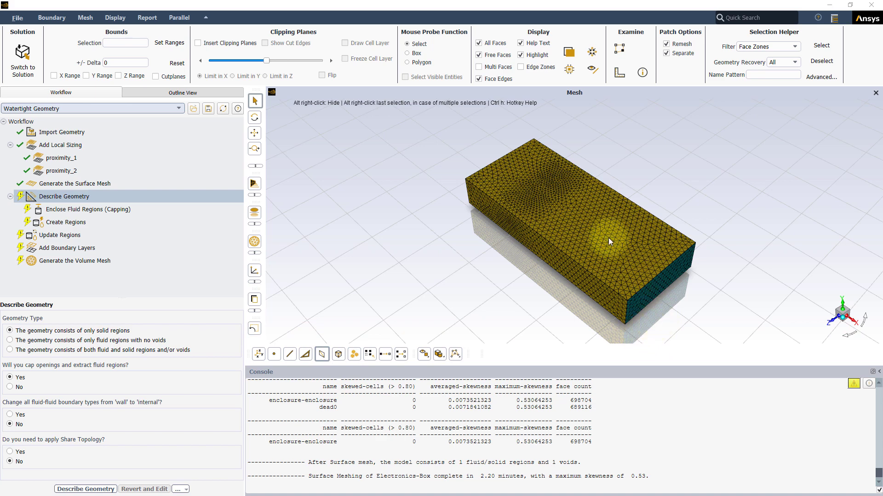
left_click(577, 217)
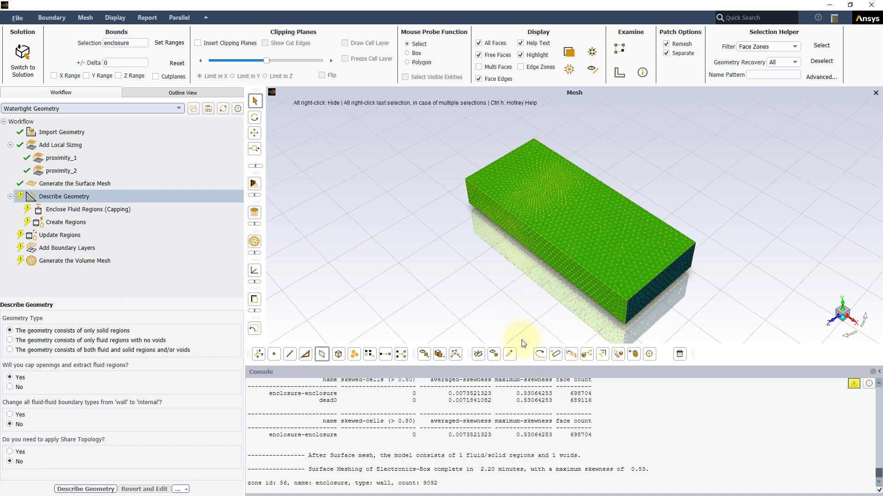
left_click(478, 354)
left_click(658, 262)
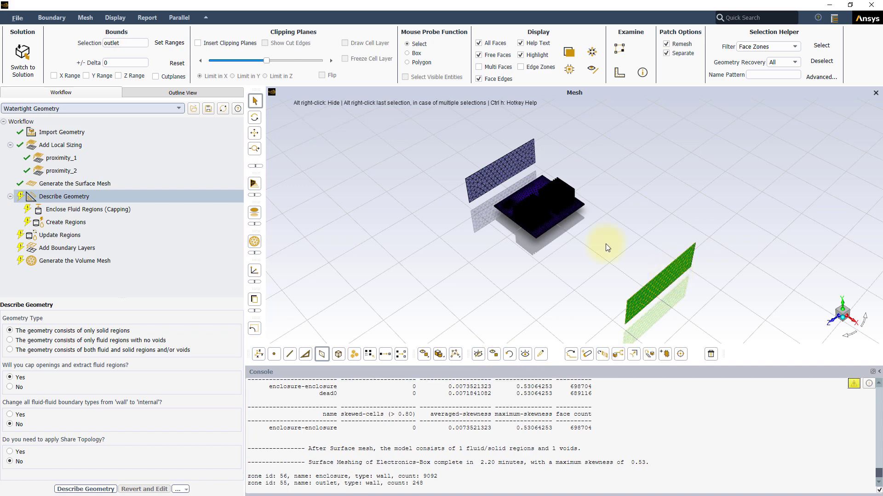
left_click(499, 170)
left_click(479, 354)
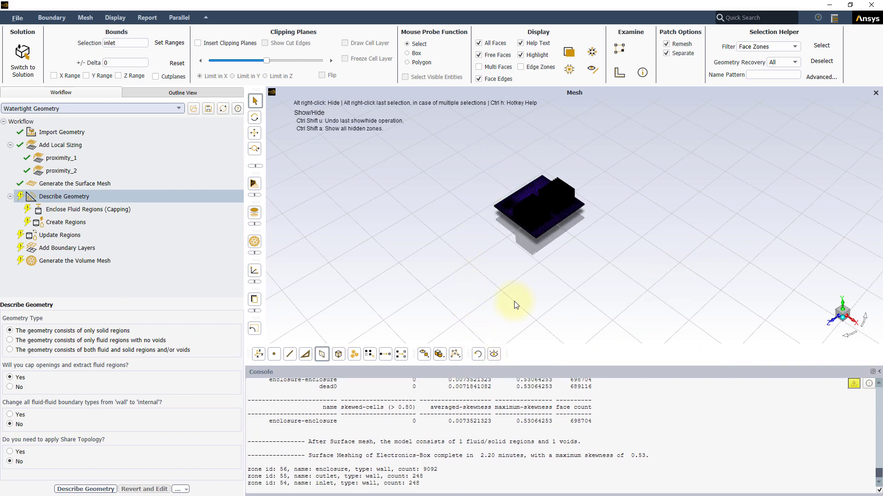
Examine the surface mesh on the fins and in the gaps of both heat sinks.
scroll(565, 192, "up", 5)
scroll(501, 221, "up", 3)
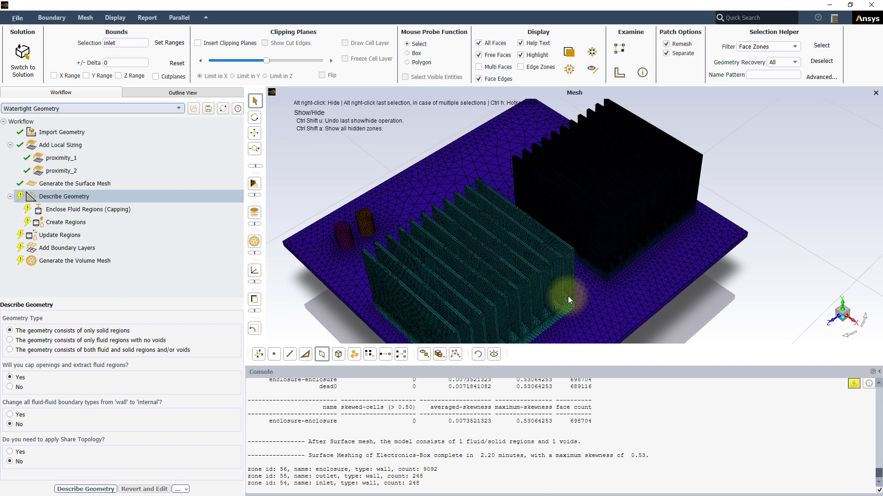
left_click_drag(578, 289, 499, 252)
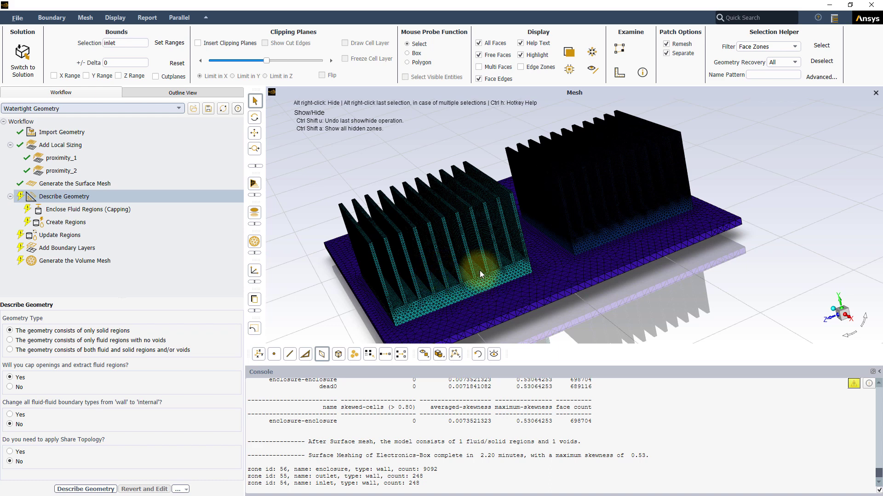
scroll(475, 283, "up", 5)
scroll(474, 270, "up", 2)
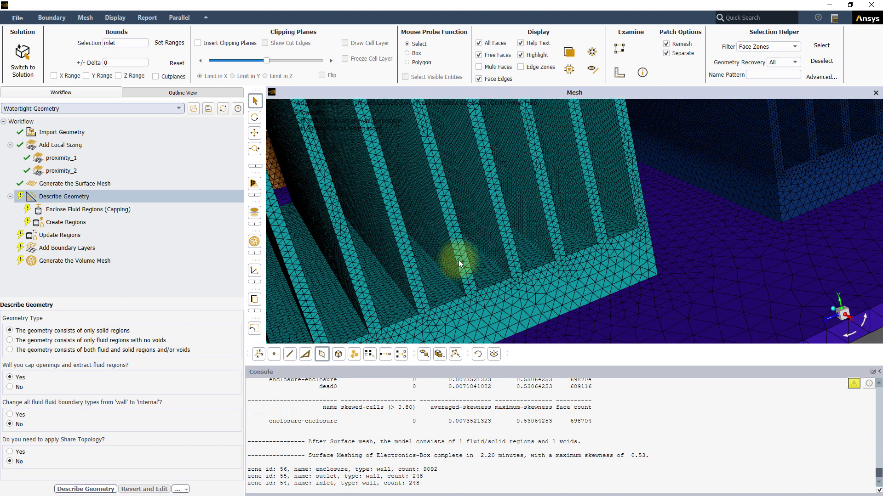
scroll(633, 261, "down", 4)
scroll(776, 175, "up", 5)
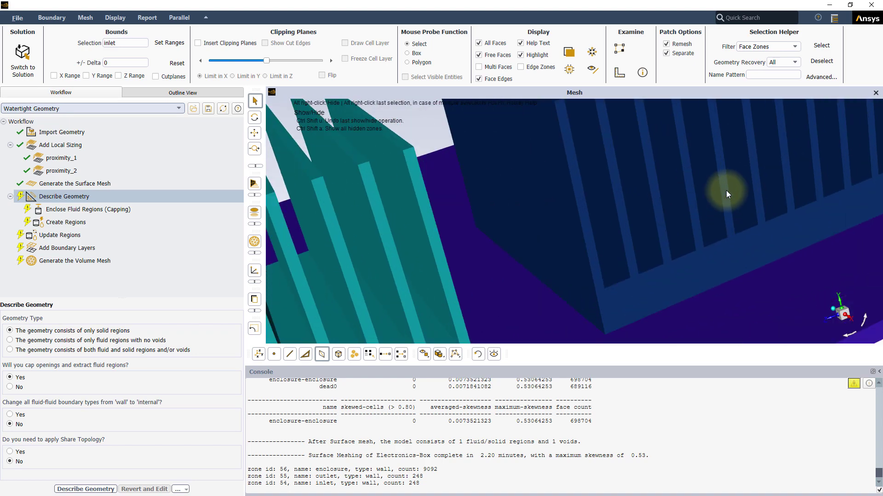
scroll(644, 250, "up", 4)
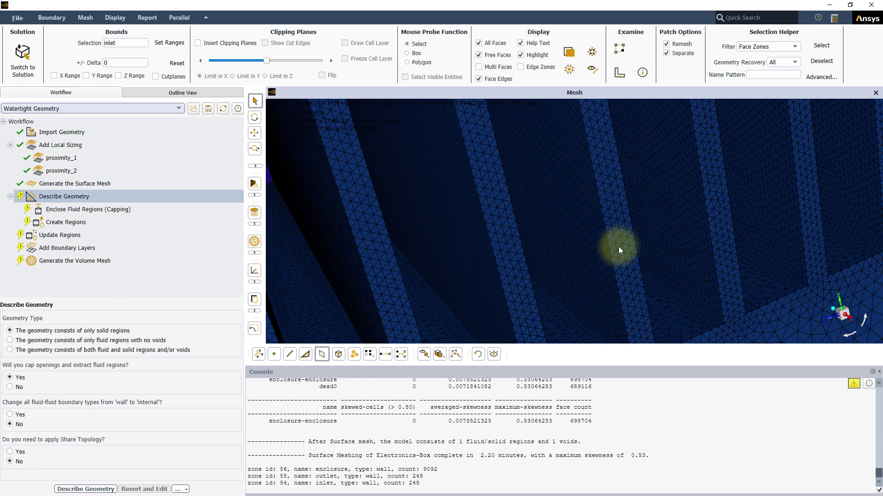
scroll(625, 243, "down", 5)
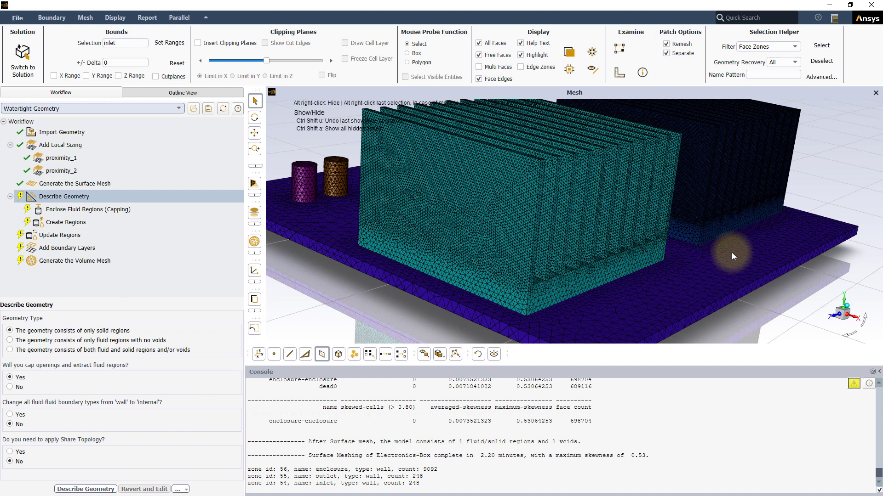
middle_click_drag(732, 252, 627, 229)
scroll(632, 213, "up", 2)
scroll(632, 213, "up", 3)
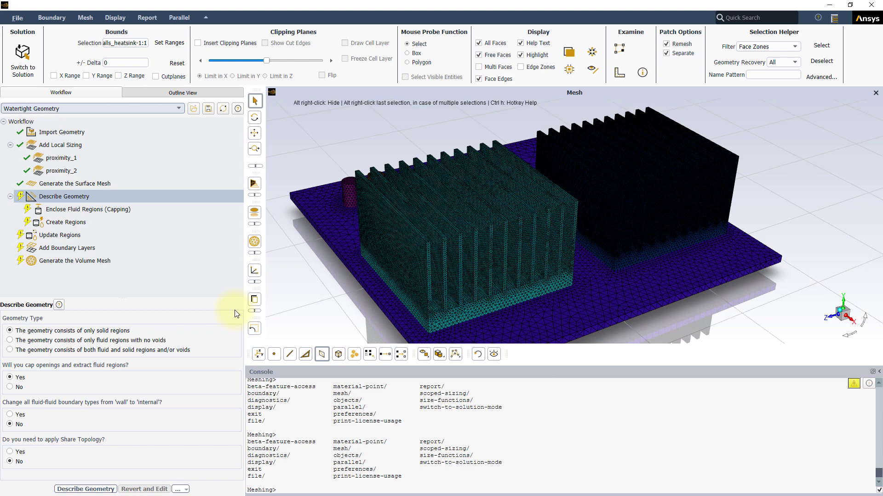
Revert and edit the proximity_1 local sizing to use 2 cells per gap, scoped to edges, and update it.
left_click(68, 157)
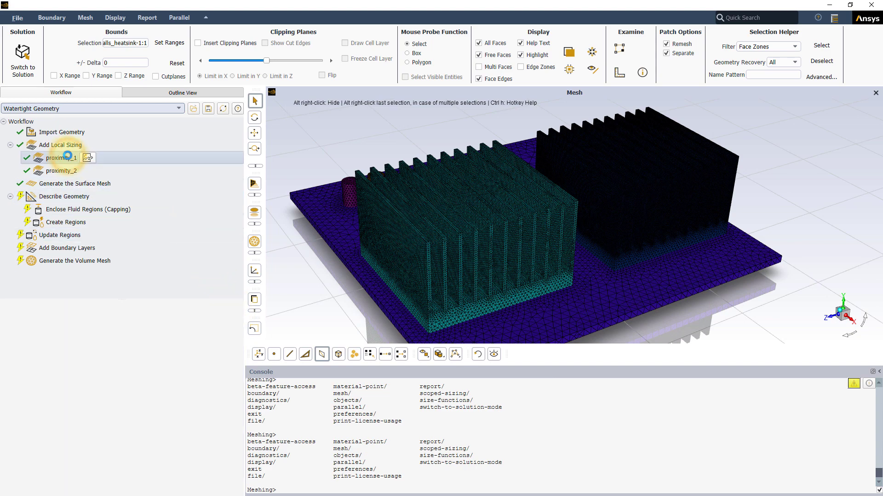
left_click(77, 489)
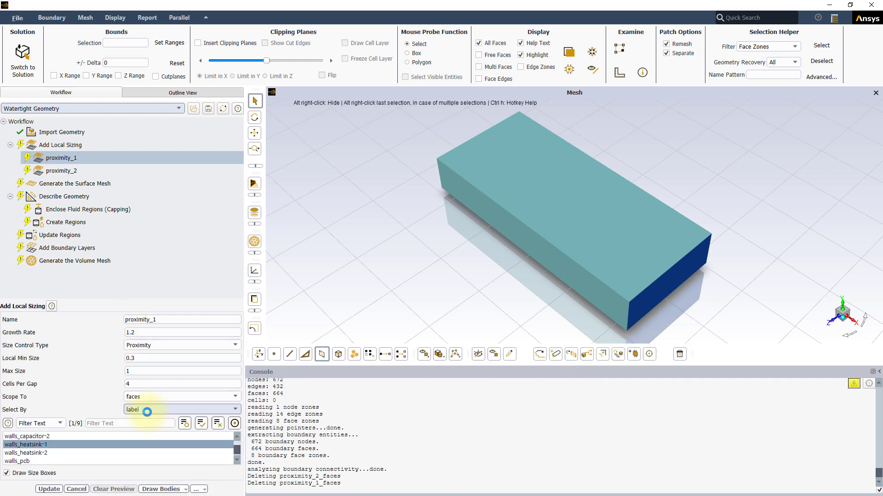
left_click(139, 371)
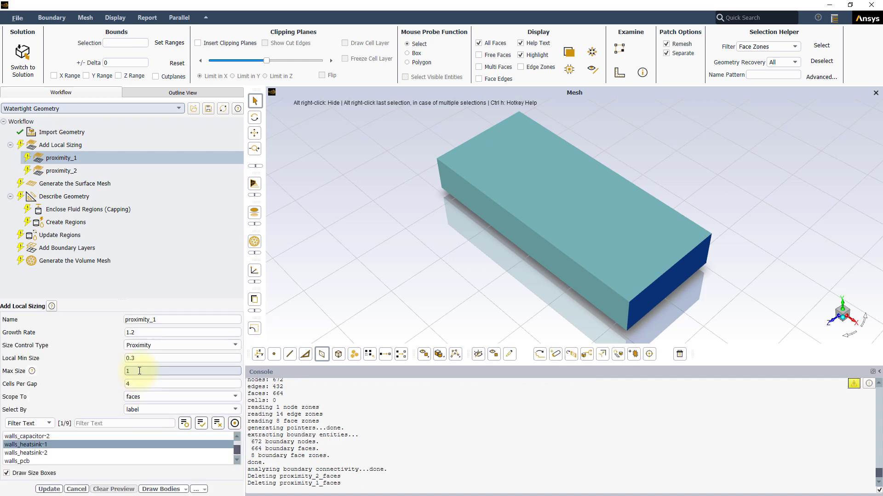
key("Tab")
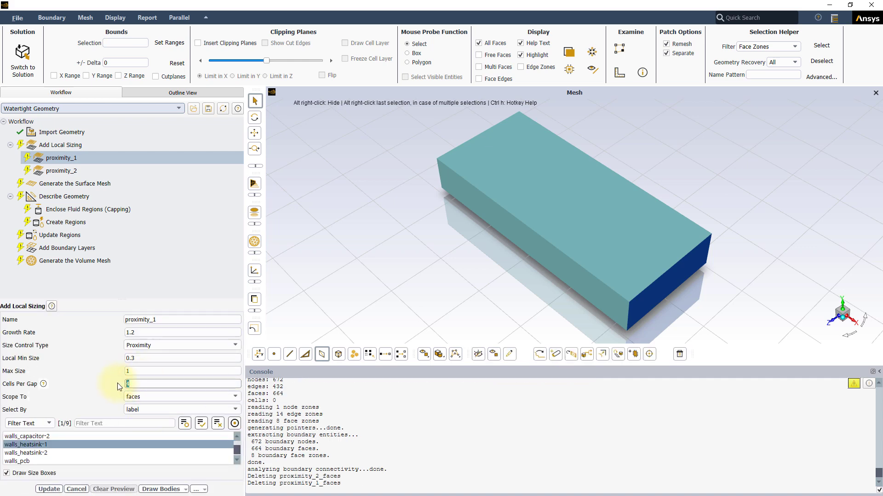
left_click(143, 385)
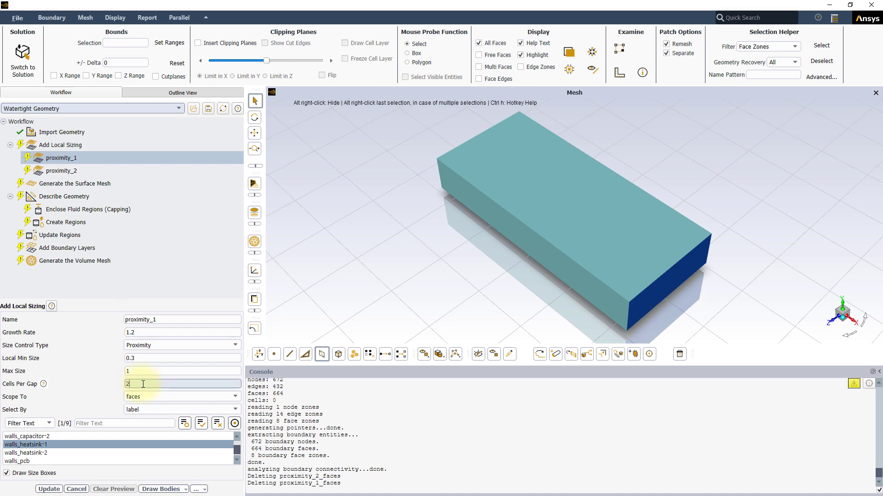
left_click(164, 396)
left_click(152, 416)
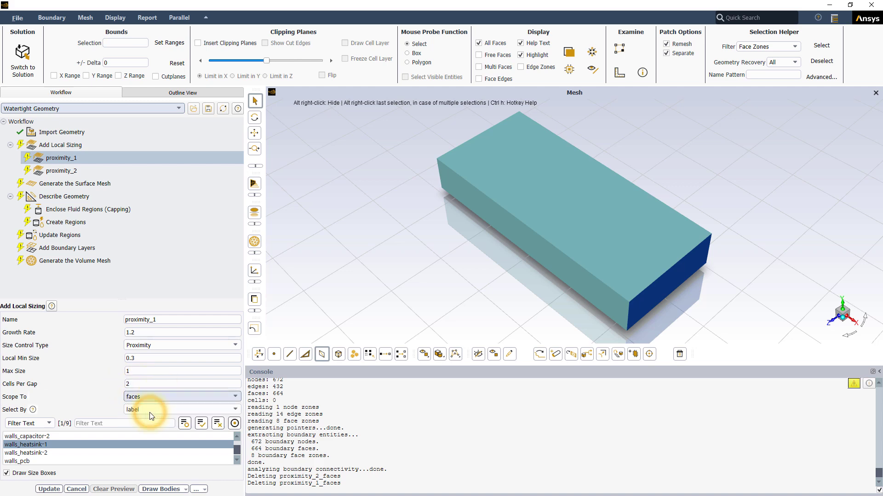
left_click(54, 489)
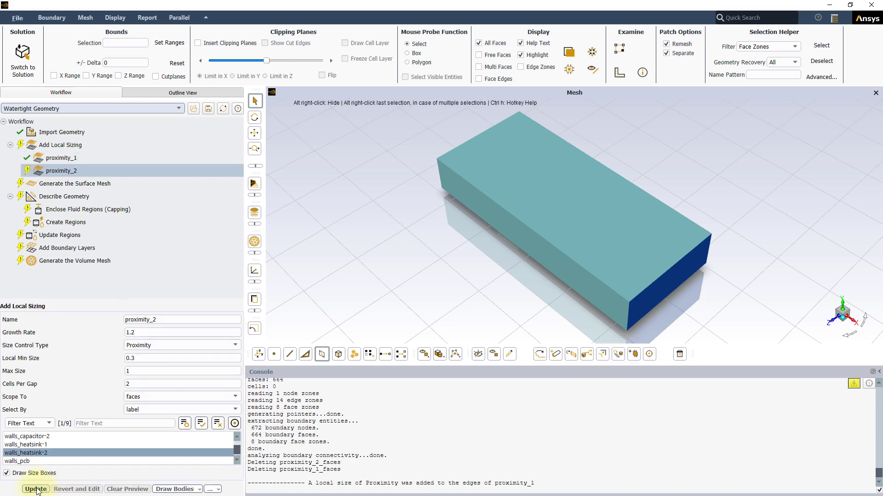
Update the proximity_2 local sizing and regenerate the surface mesh.
left_click(36, 490)
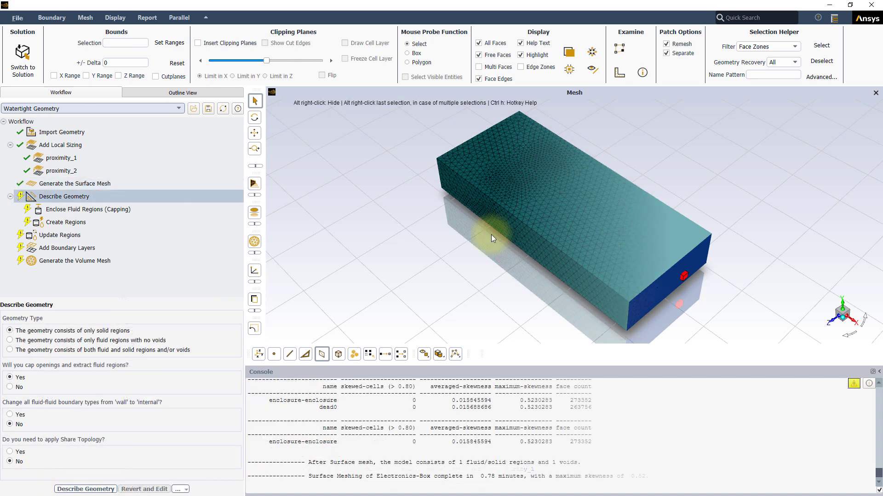
Hide the enclosure, outlet and inlet zones of the regenerated surface mesh to expose the electronics board.
left_click(589, 203)
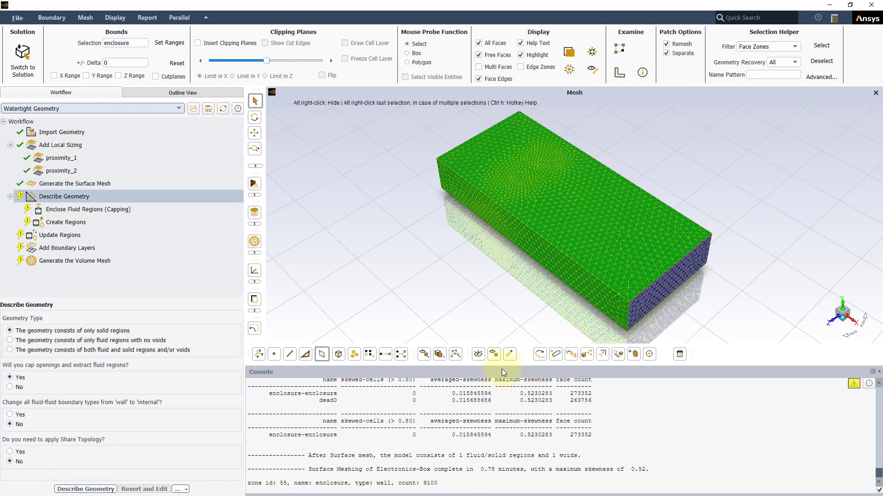
left_click(478, 354)
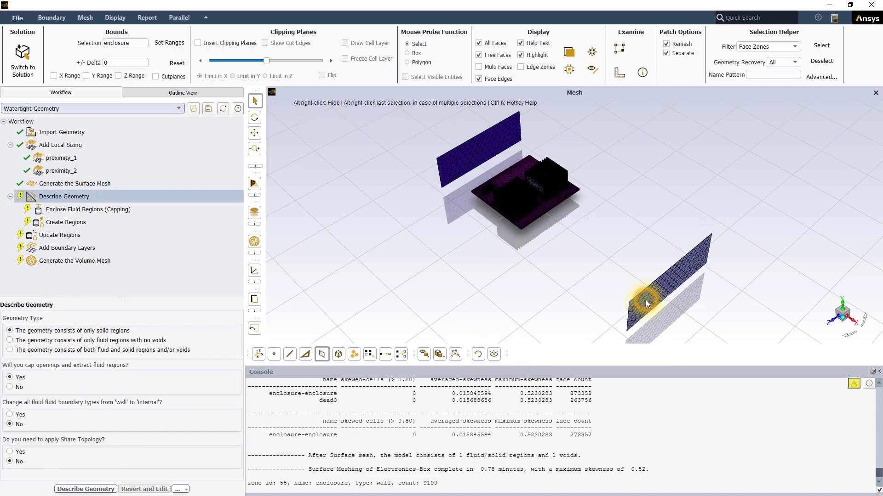
left_click(646, 299)
left_click(458, 155)
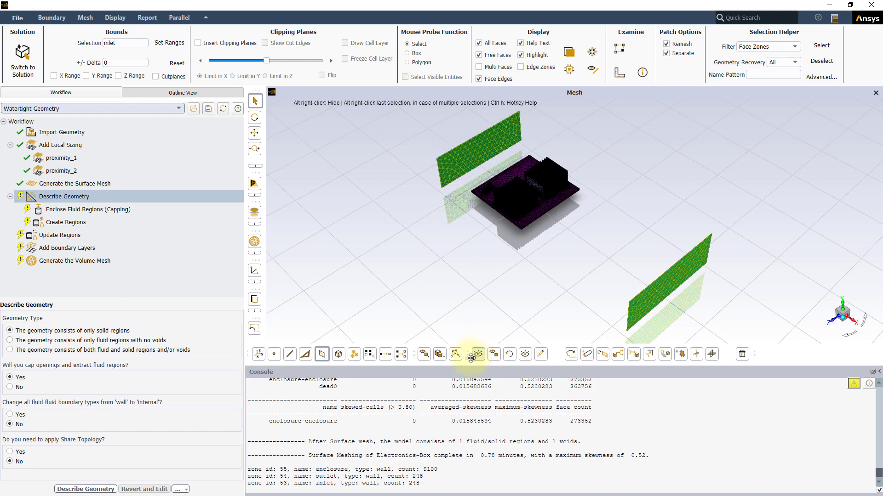
left_click(478, 353)
Compare the regenerated surface mesh on the fins and side faces of the edge-scoped and face-scoped heat sinks.
scroll(506, 185, "up", 10)
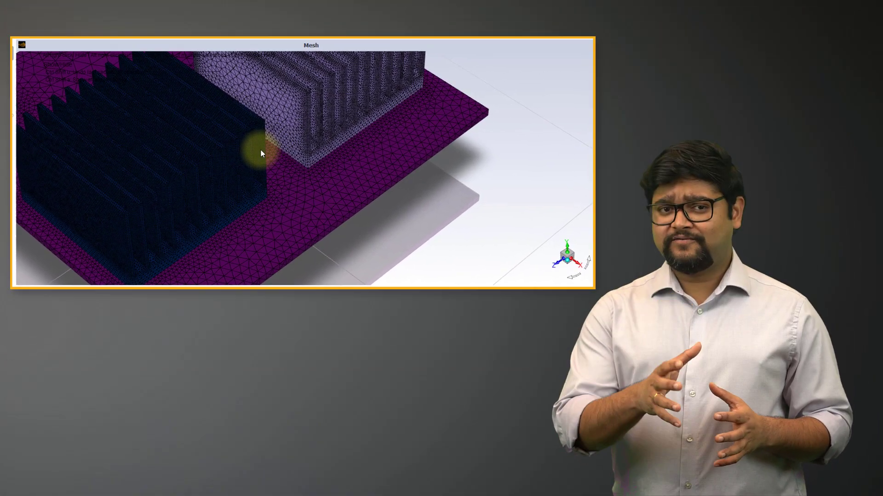
scroll(269, 150, "down", 5)
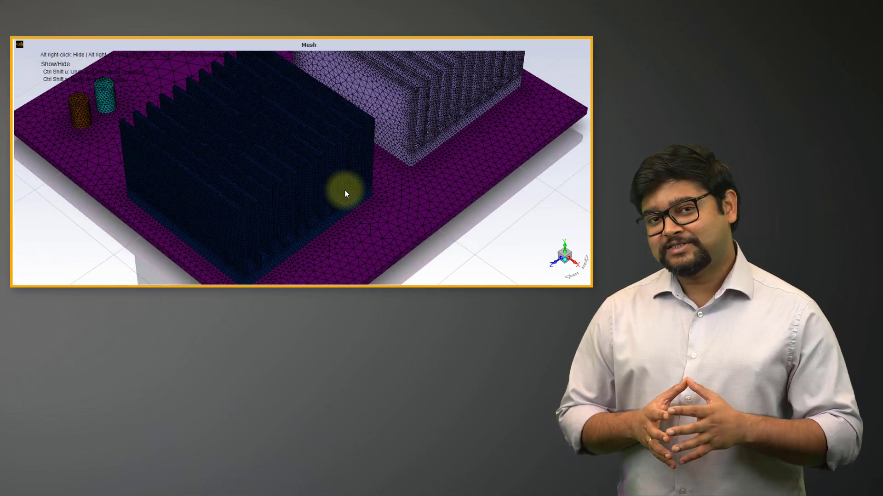
mouse_move(338, 177)
middle_mouse_down()
mouse_move(276, 164)
mouse_move(231, 174)
mouse_move(345, 173)
middle_mouse_up()
scroll(205, 165, "up", 5)
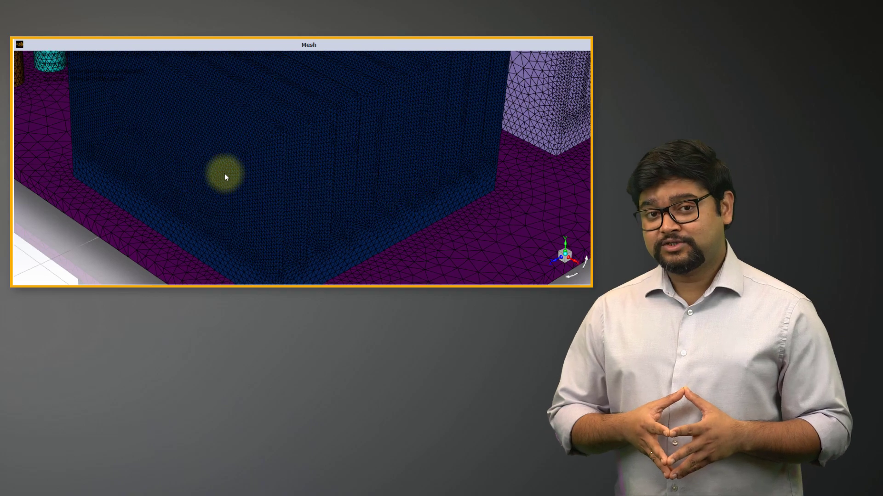
middle_click_drag(202, 158, 274, 195)
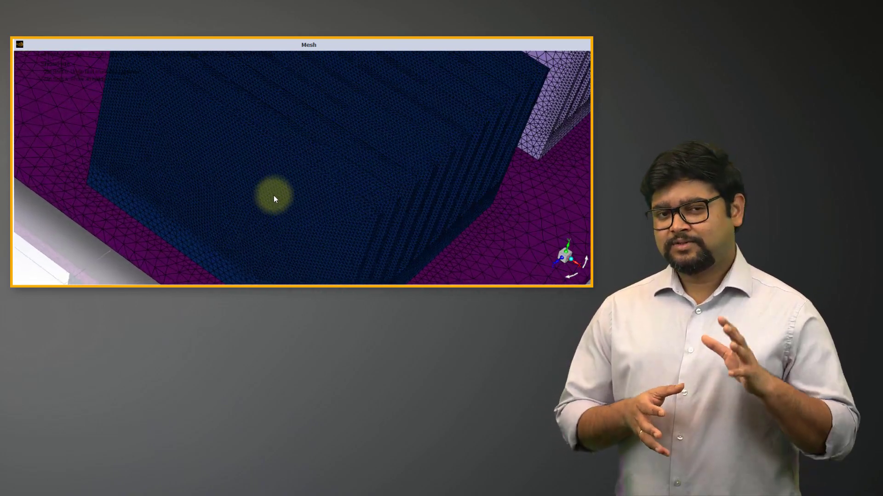
scroll(308, 156, "up", 4)
scroll(330, 142, "down", 1)
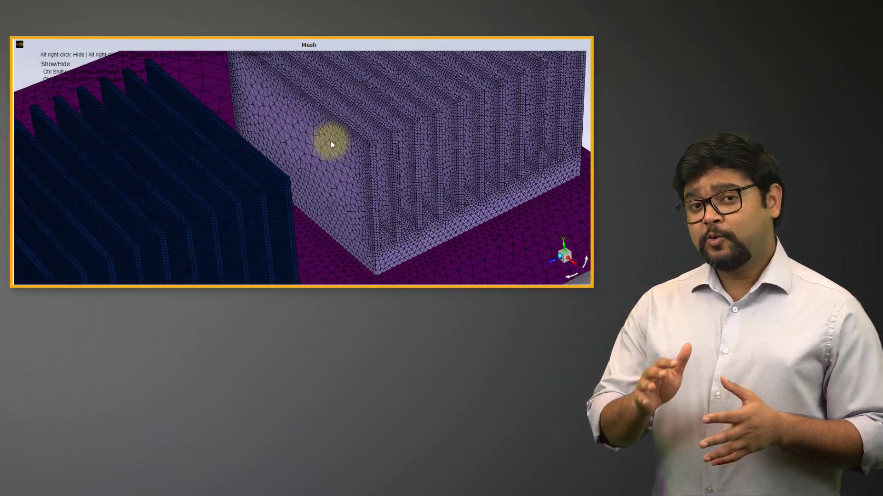
mouse_move(330, 143)
middle_mouse_down()
mouse_move(338, 125)
mouse_move(348, 146)
mouse_move(248, 150)
mouse_move(233, 159)
mouse_move(274, 147)
mouse_move(324, 150)
mouse_move(321, 142)
mouse_move(320, 157)
mouse_move(328, 155)
middle_mouse_up()
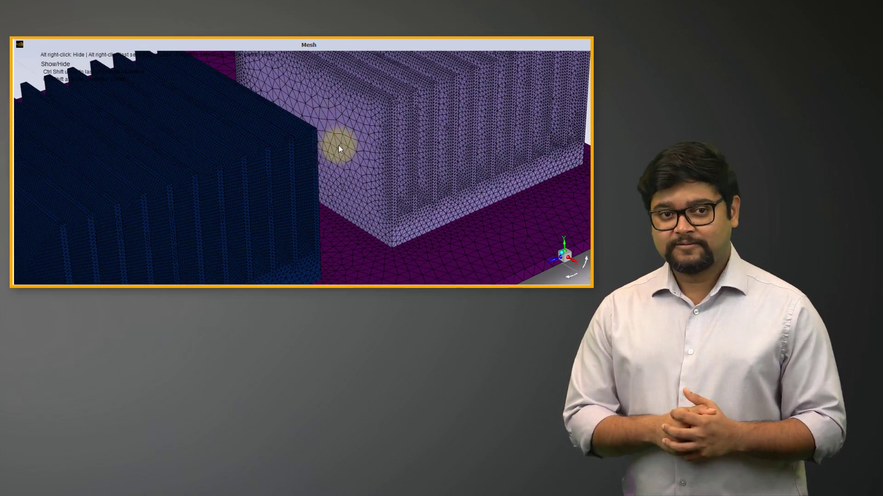